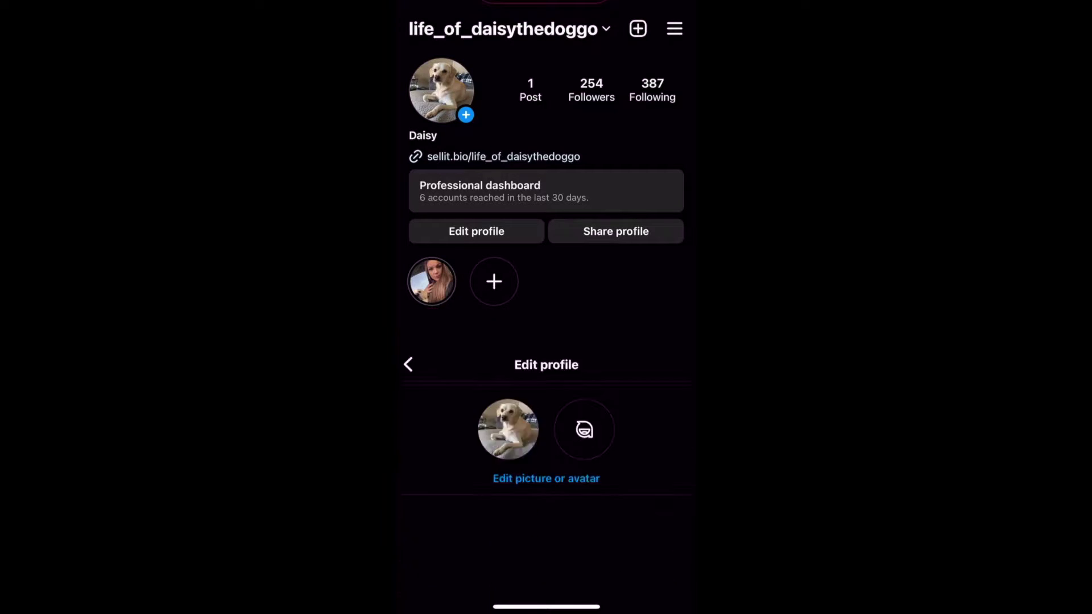
- Bring up the Instagram Edit profile prompt to connect or create a Facebook Page
click(618, 426)
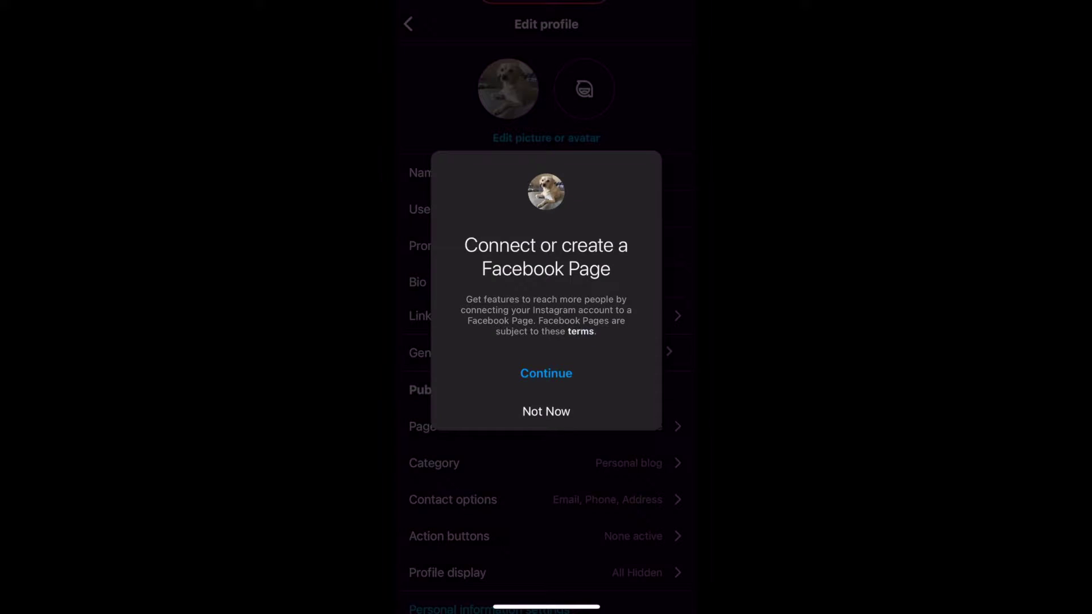
- Log in to Facebook from Instagram's Page-connection prompt, allowing facebook.com to open
click(547, 373)
click(546, 566)
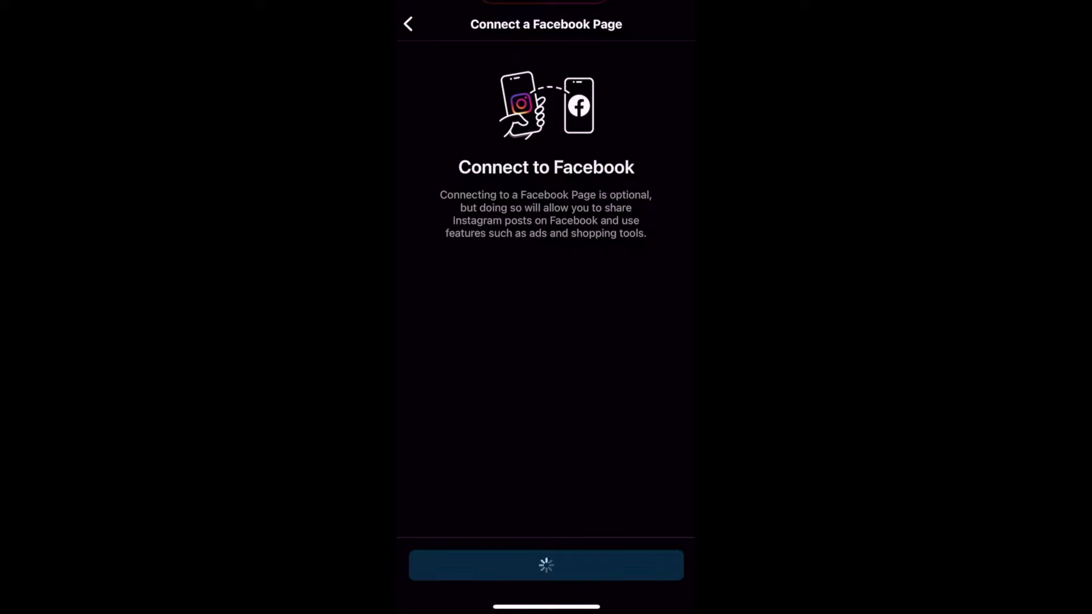
click(599, 346)
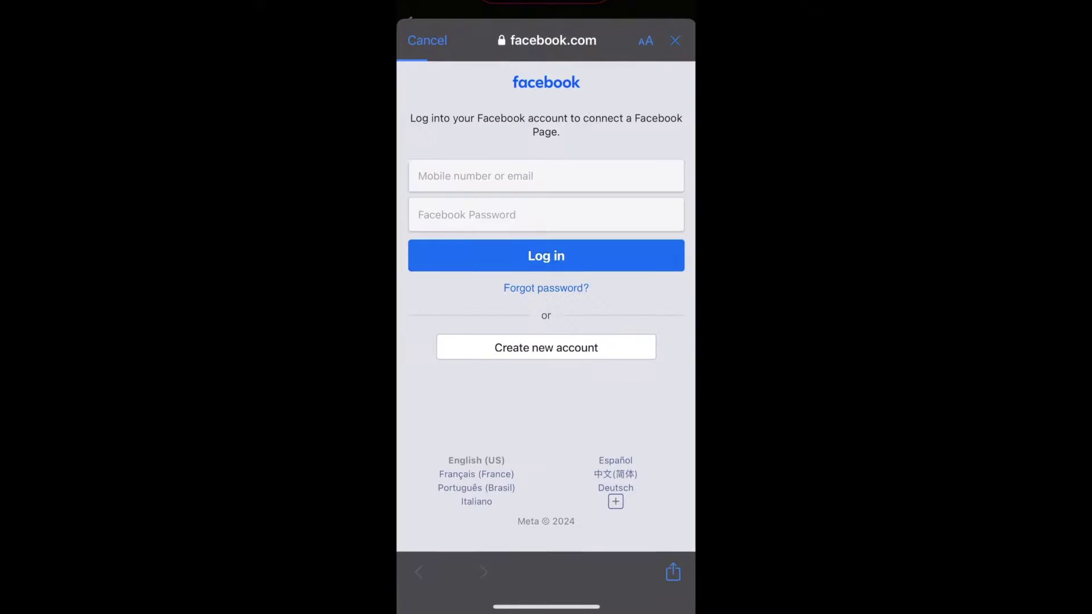
click(546, 176)
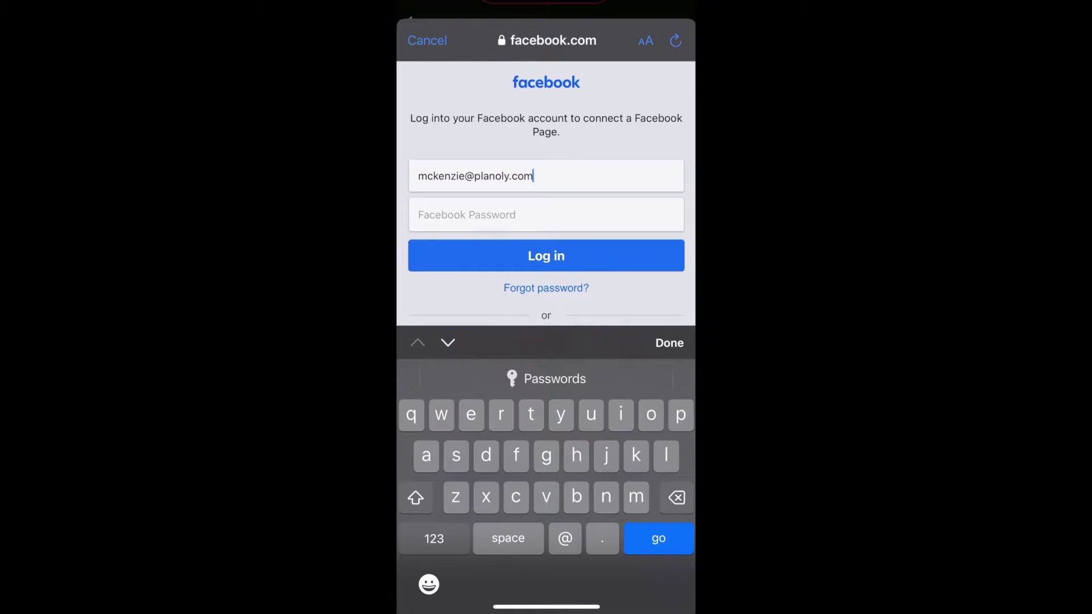
click(546, 214)
text(•)
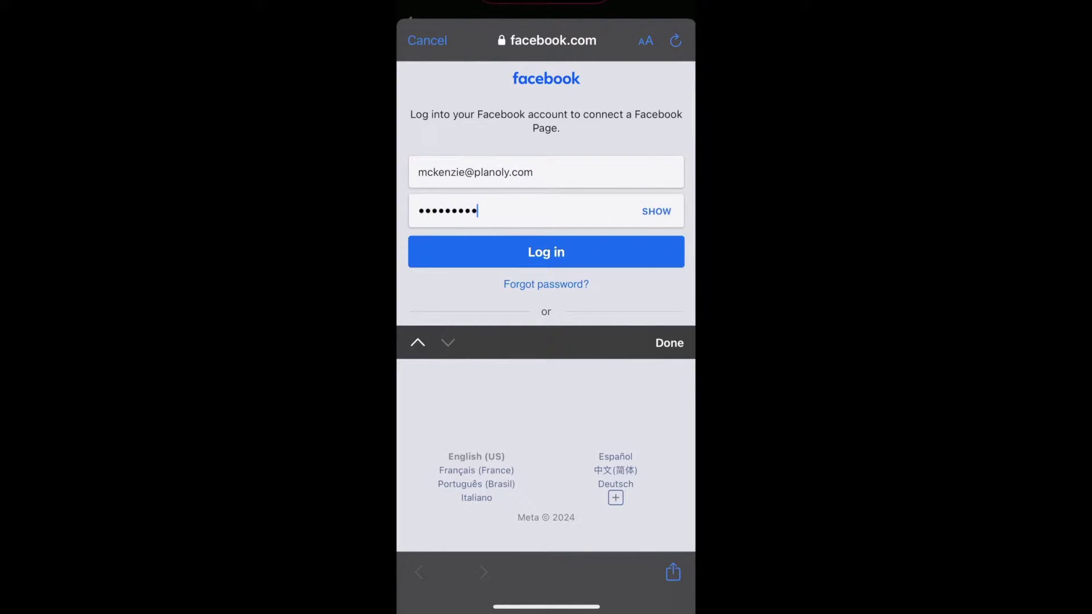
click(669, 342)
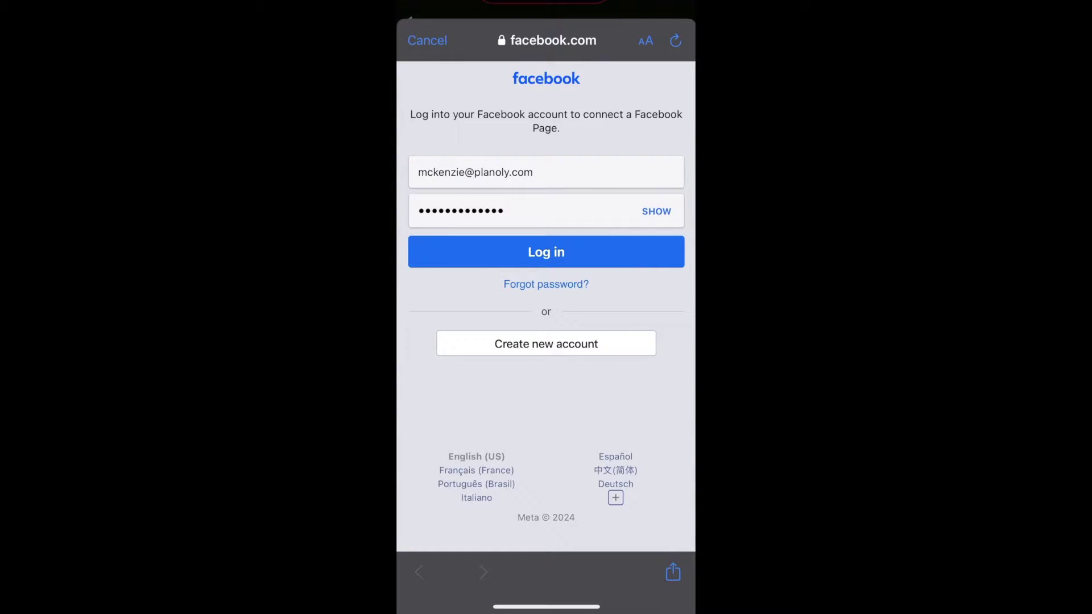
click(546, 252)
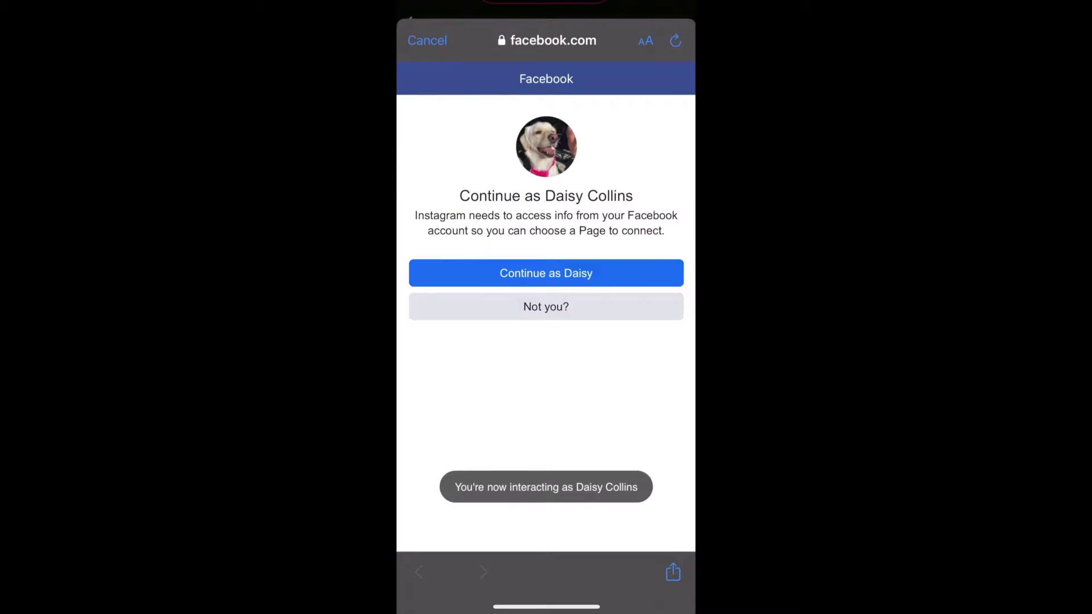
- Continue as the account owner and connect Instagram to the existing Daisy Facebook Page
click(546, 274)
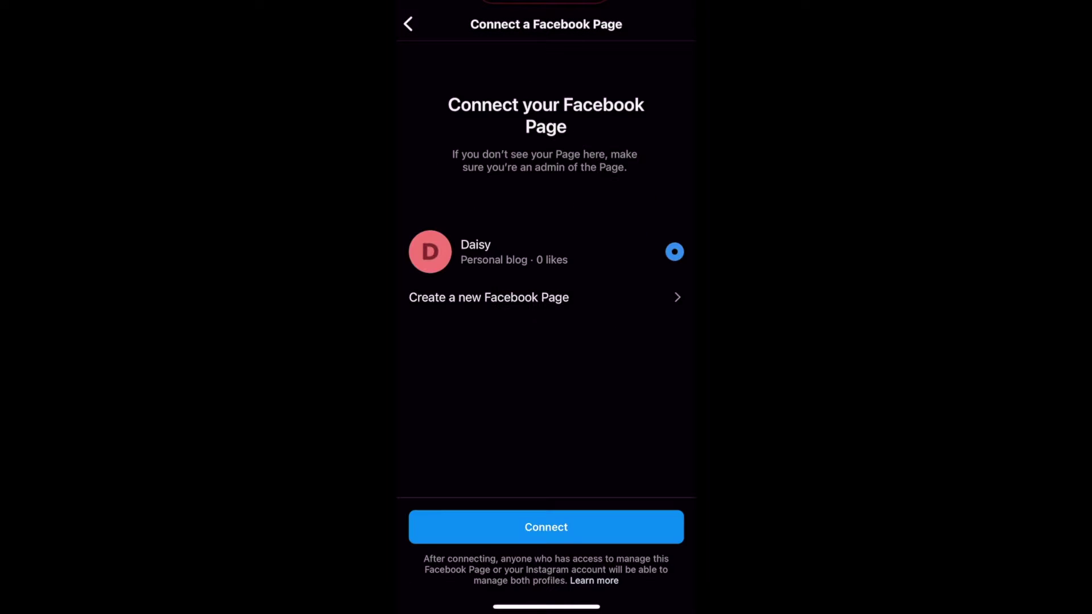
click(546, 528)
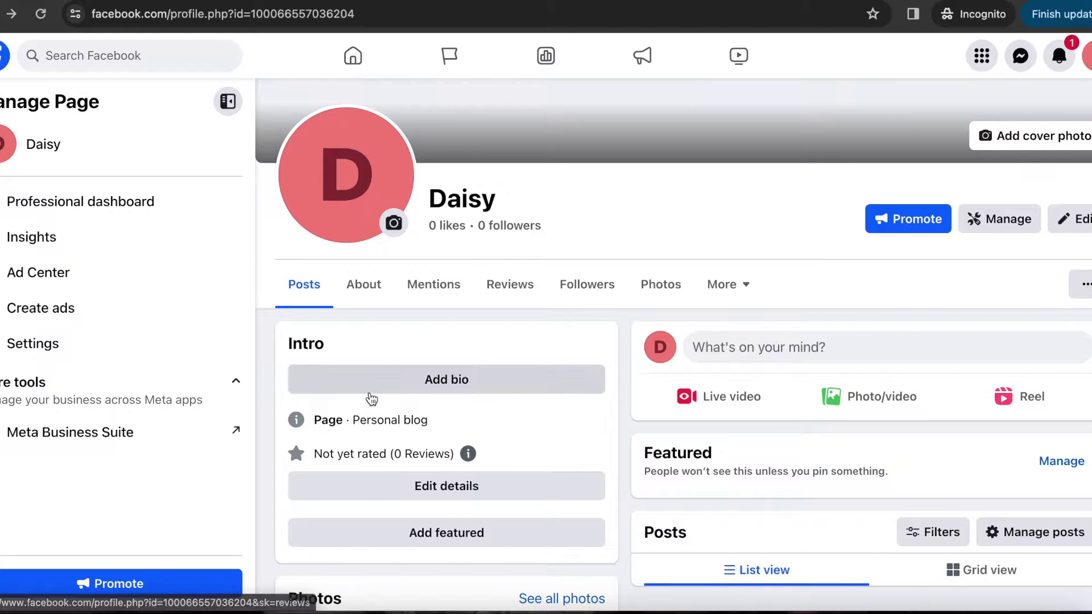
click(151, 360)
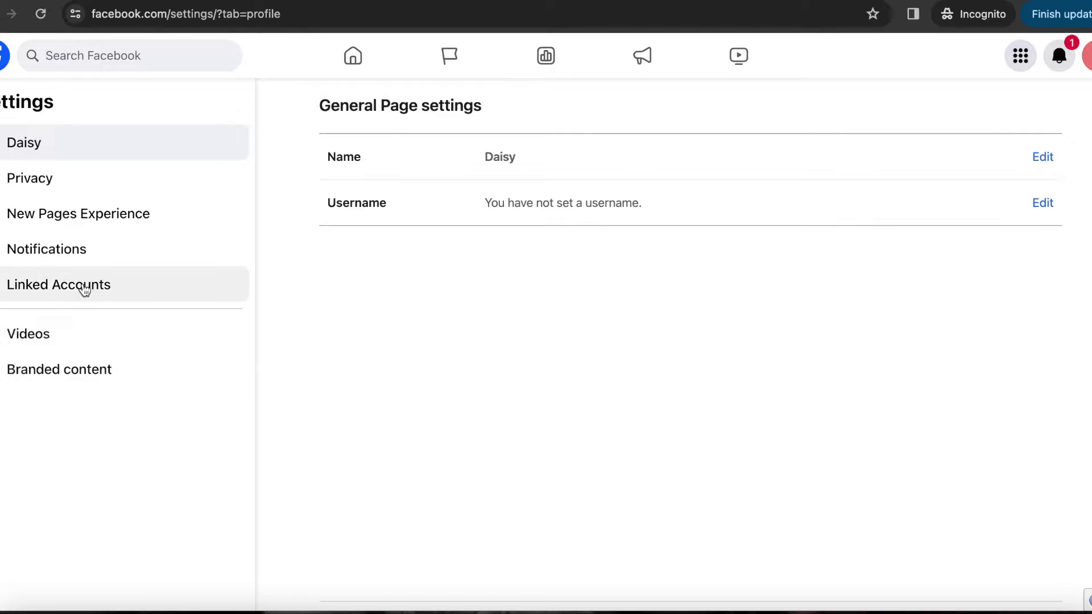
click(83, 288)
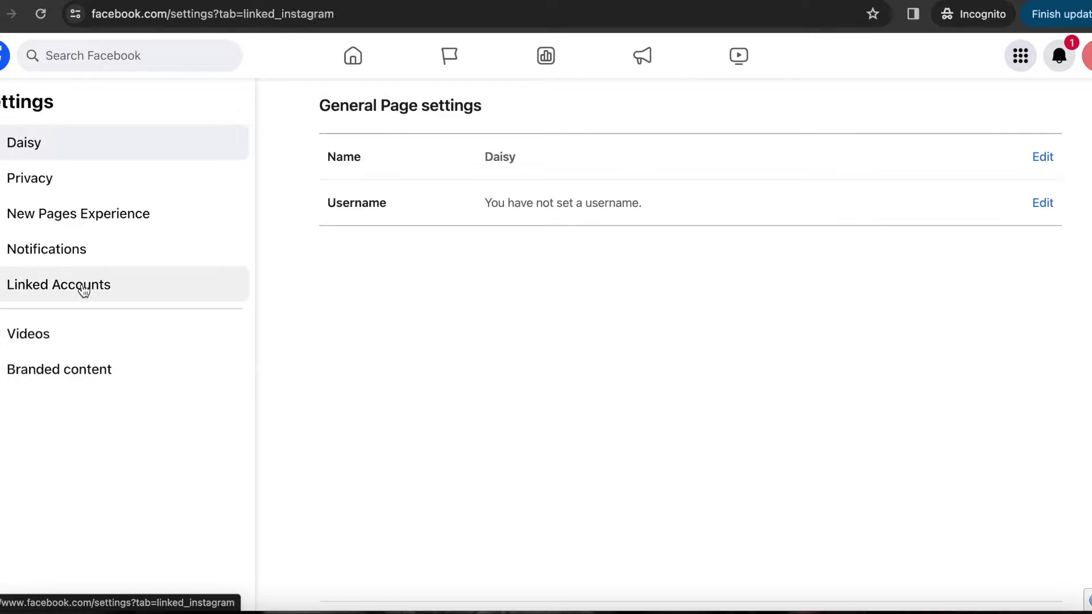
scroll(441, 210, down, 2)
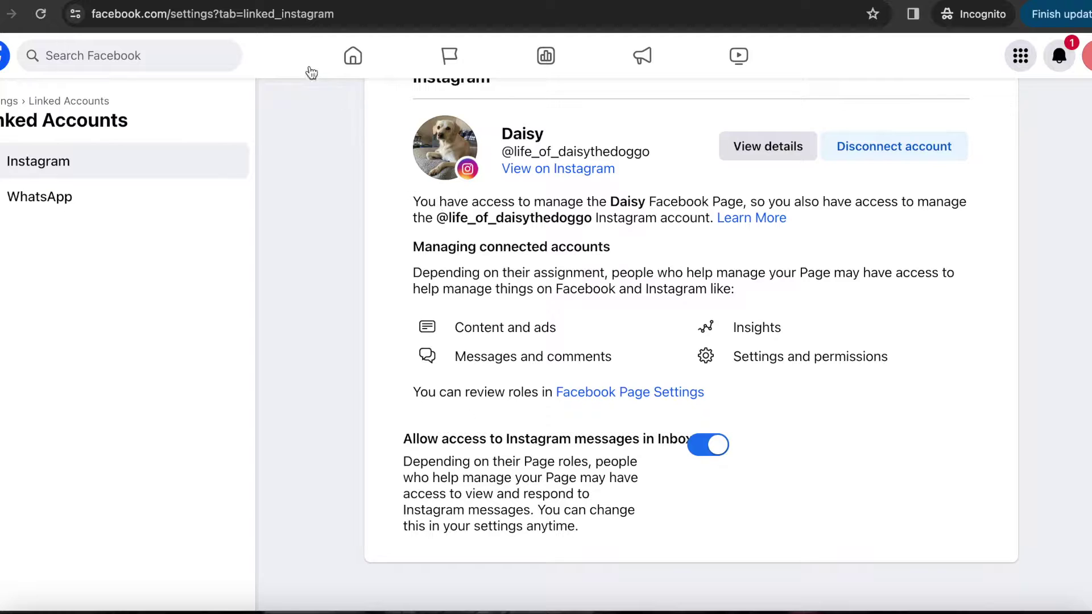
key(alt+Left)
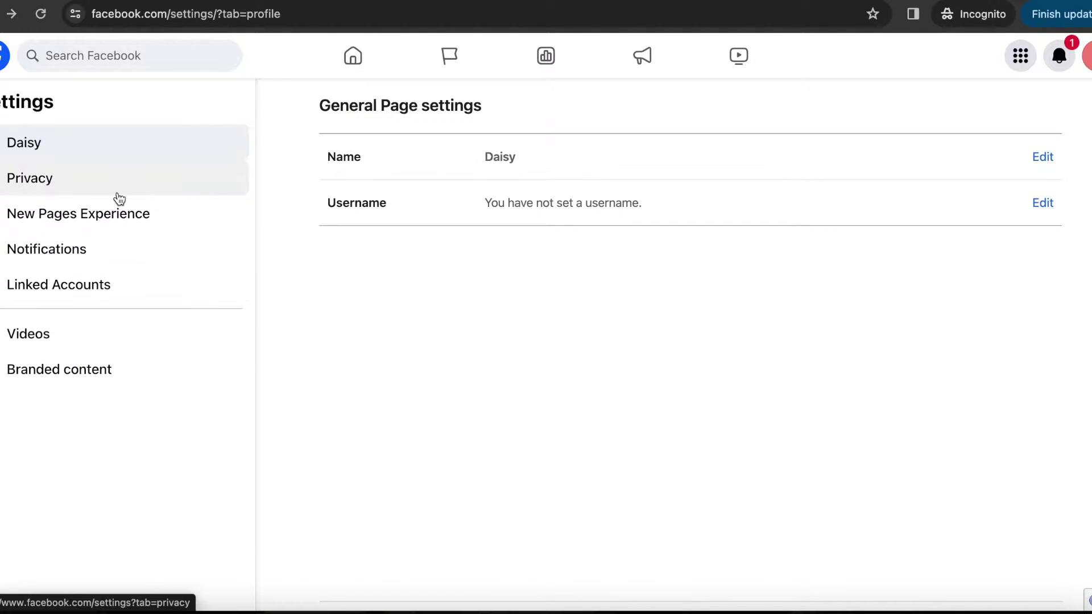
click(110, 220)
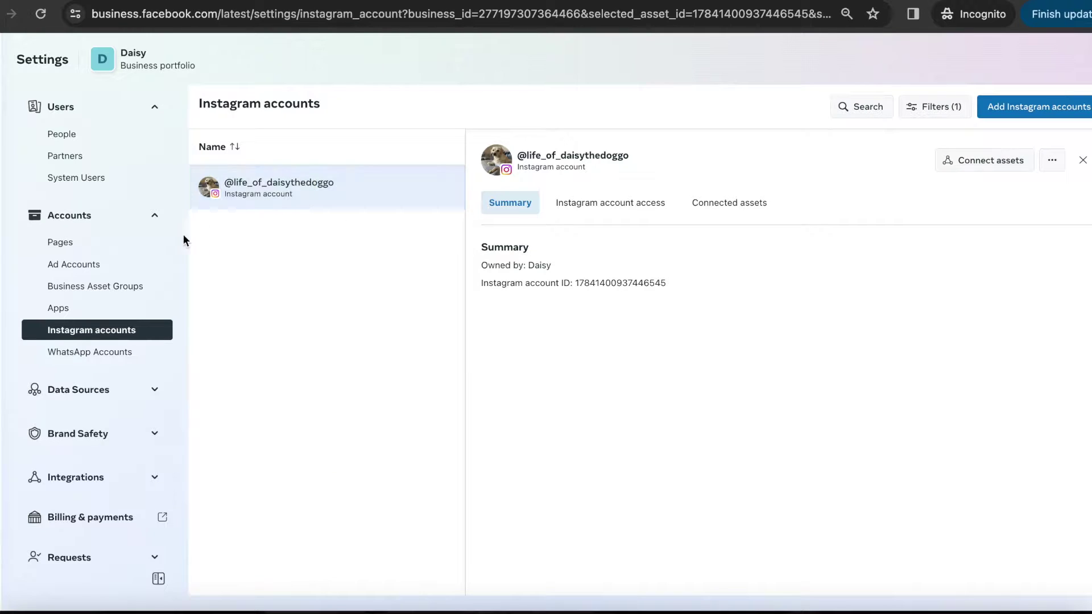
click(136, 247)
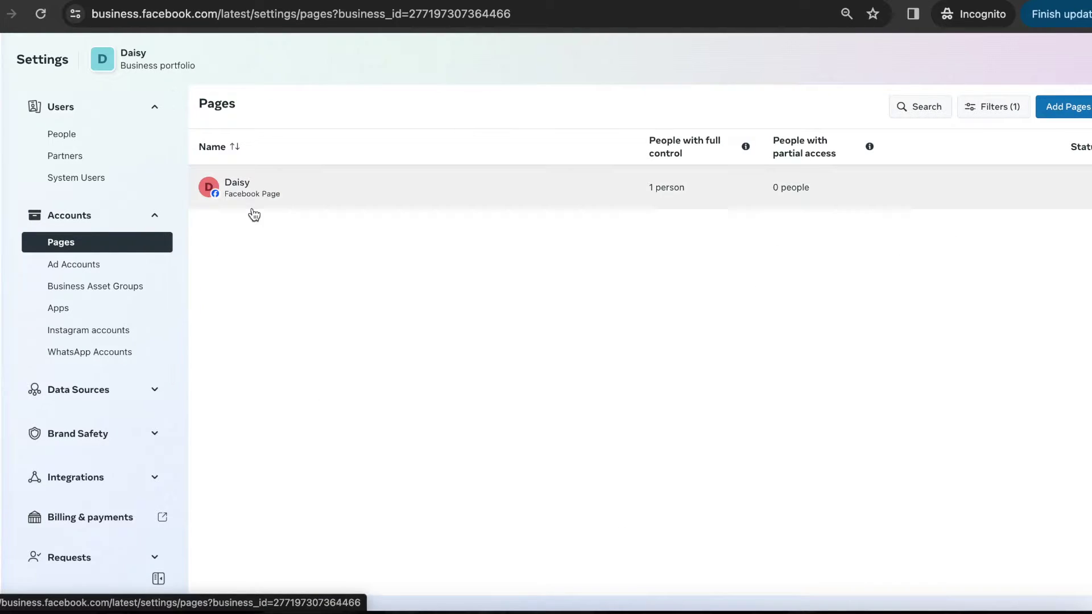
click(312, 193)
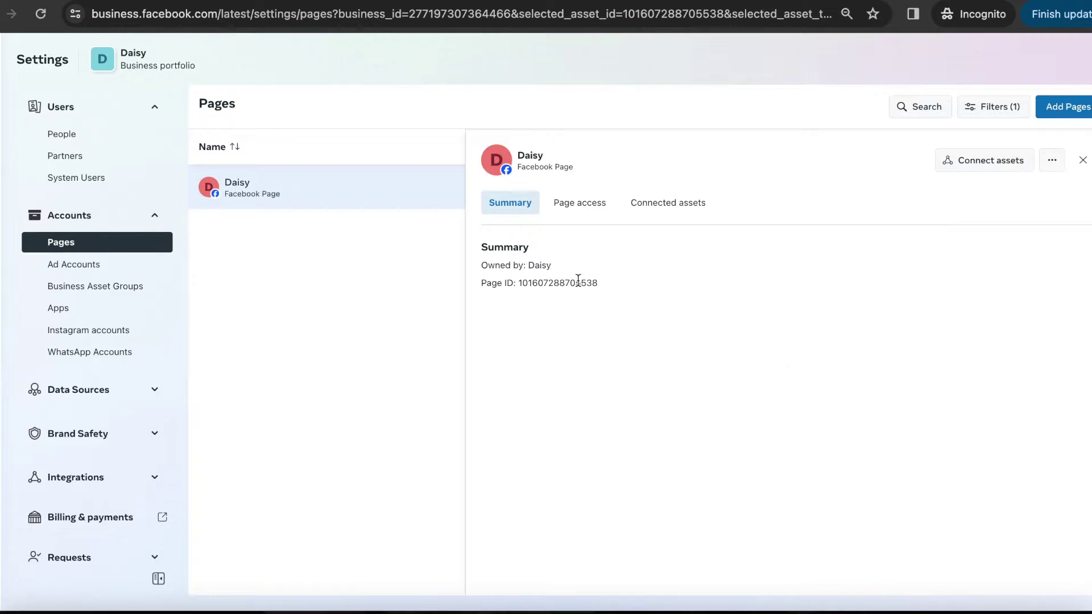
click(584, 210)
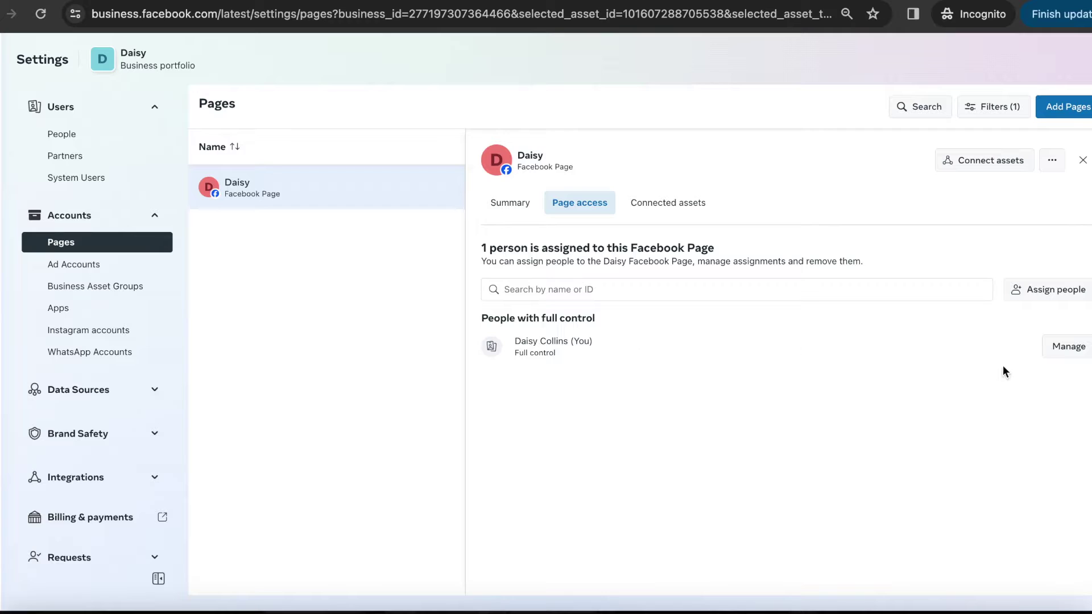
click(1071, 346)
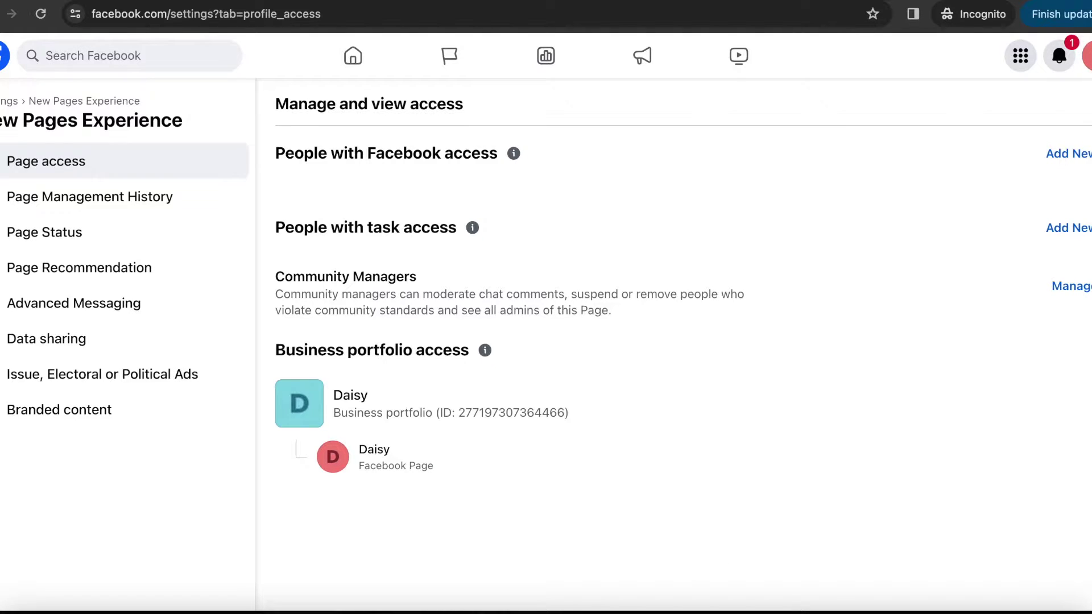
- Open Facebook's Settings & privacy settings page for the Daisy Page
click(1084, 55)
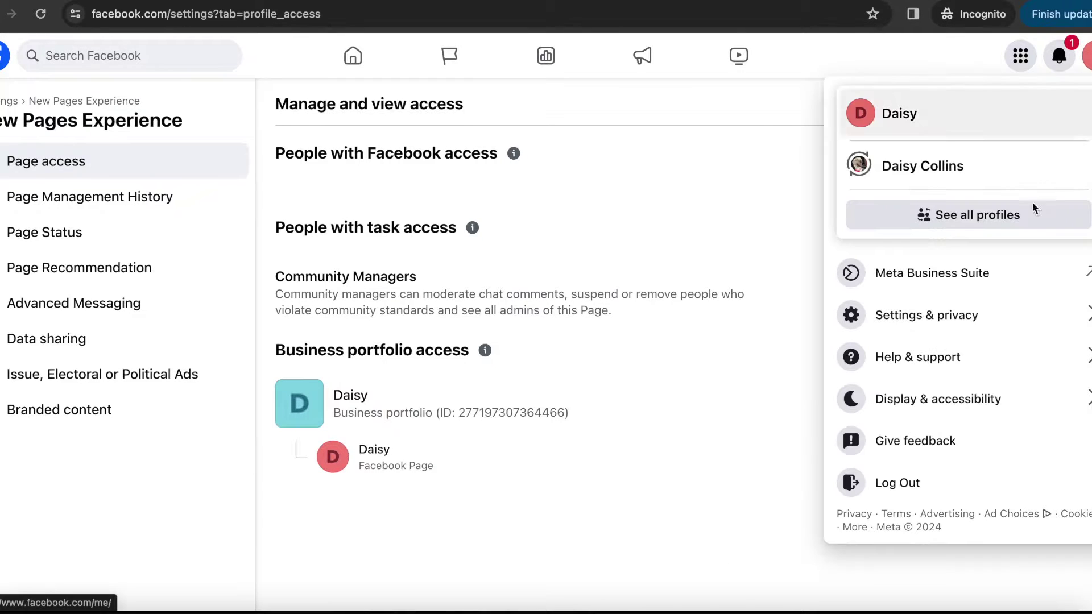
click(979, 318)
click(971, 146)
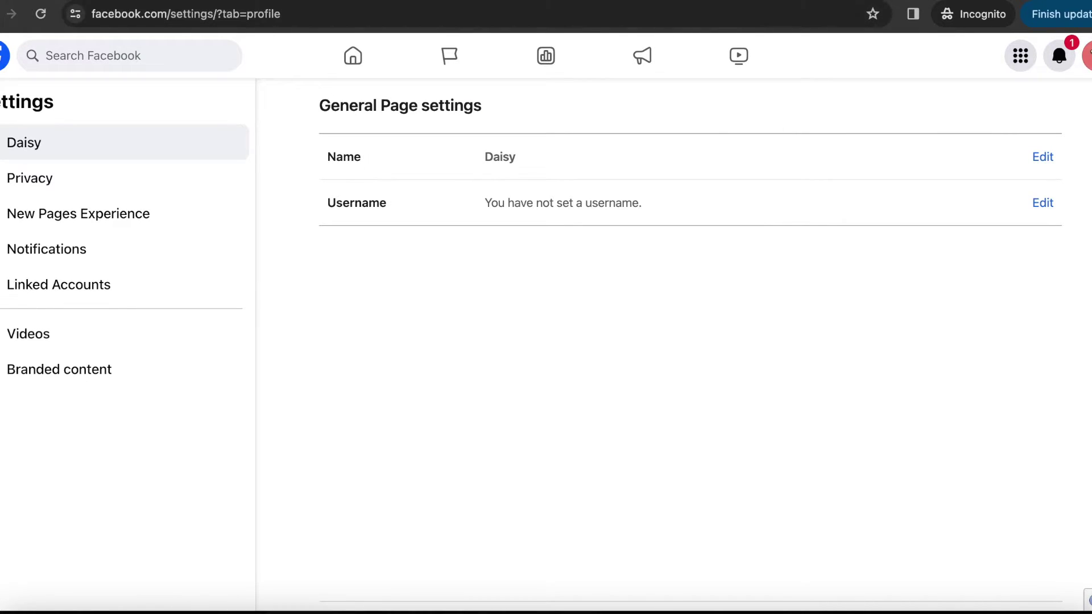
click(1090, 53)
click(964, 167)
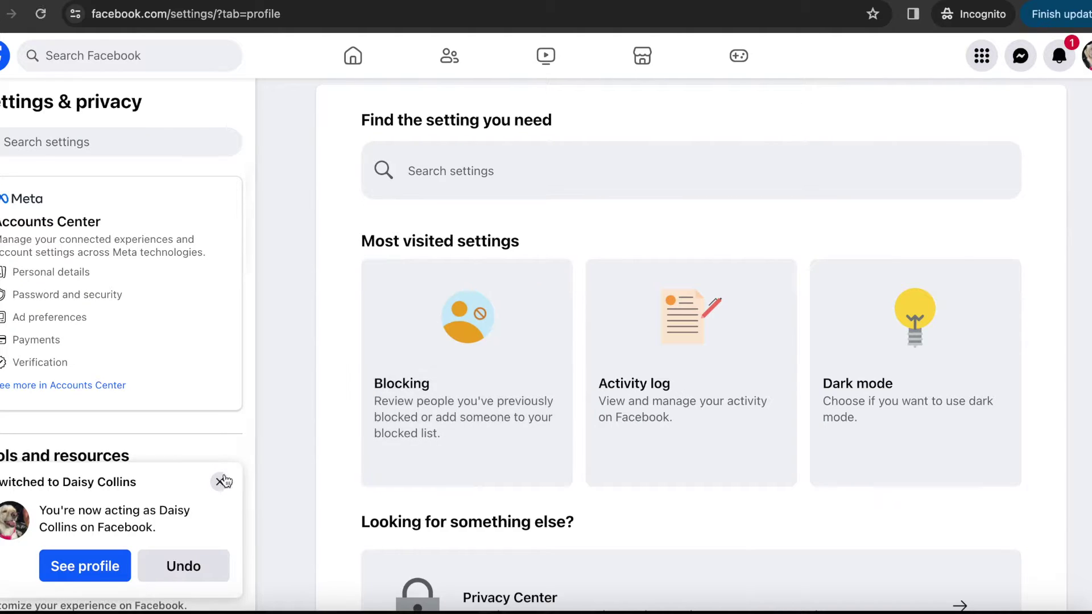
click(220, 483)
- Review and save Planoly's permissions in Facebook Settings > Business Integrations
click(1085, 55)
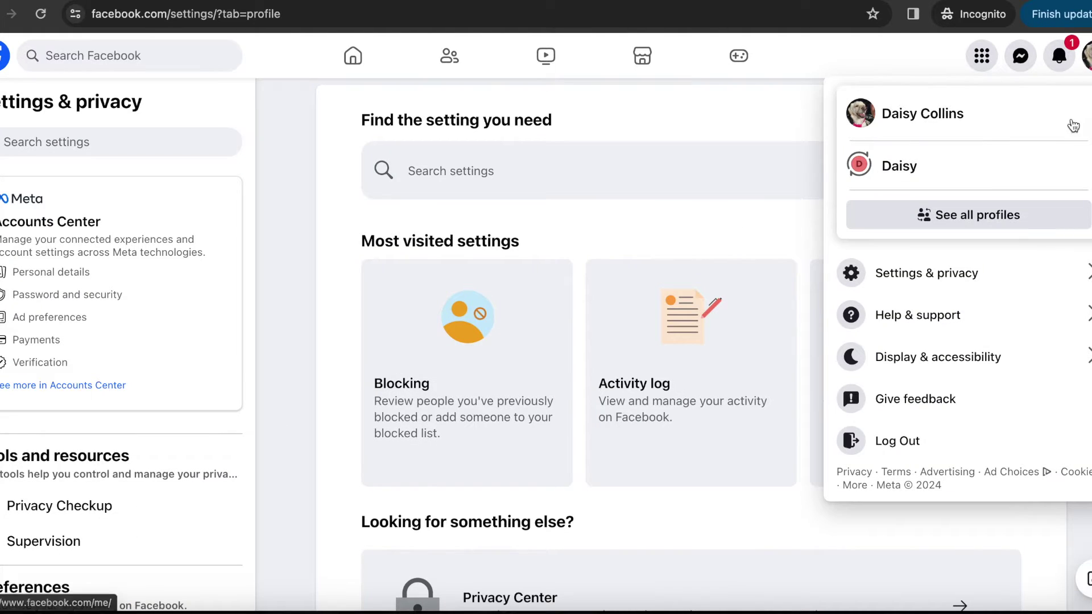
click(1009, 288)
click(896, 151)
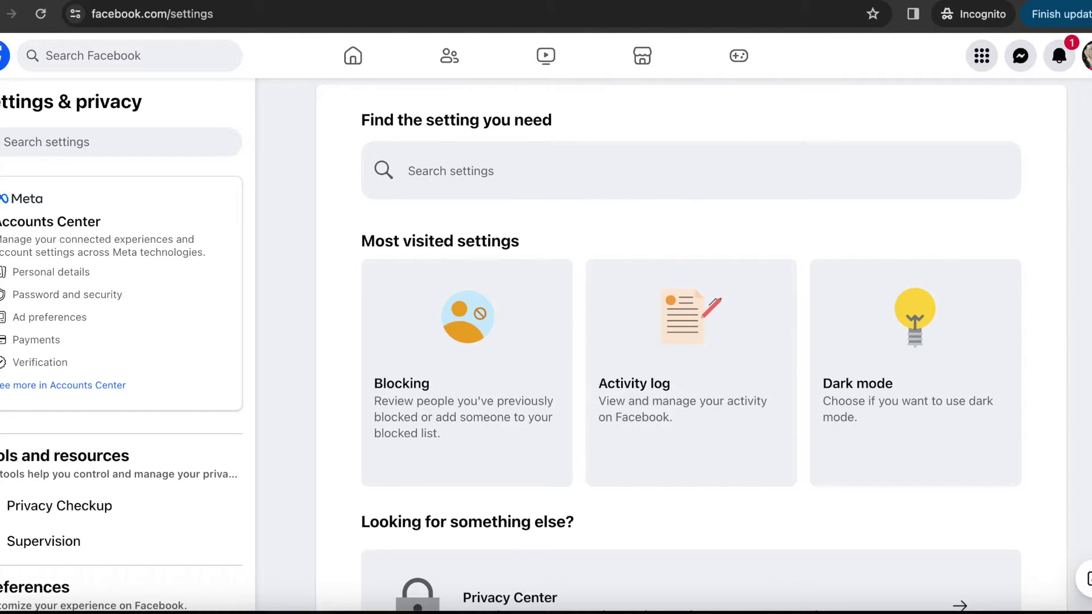
scroll(109, 312, down, 4)
scroll(110, 313, down, 3)
scroll(112, 315, down, 4)
scroll(111, 316, down, 2)
click(112, 318)
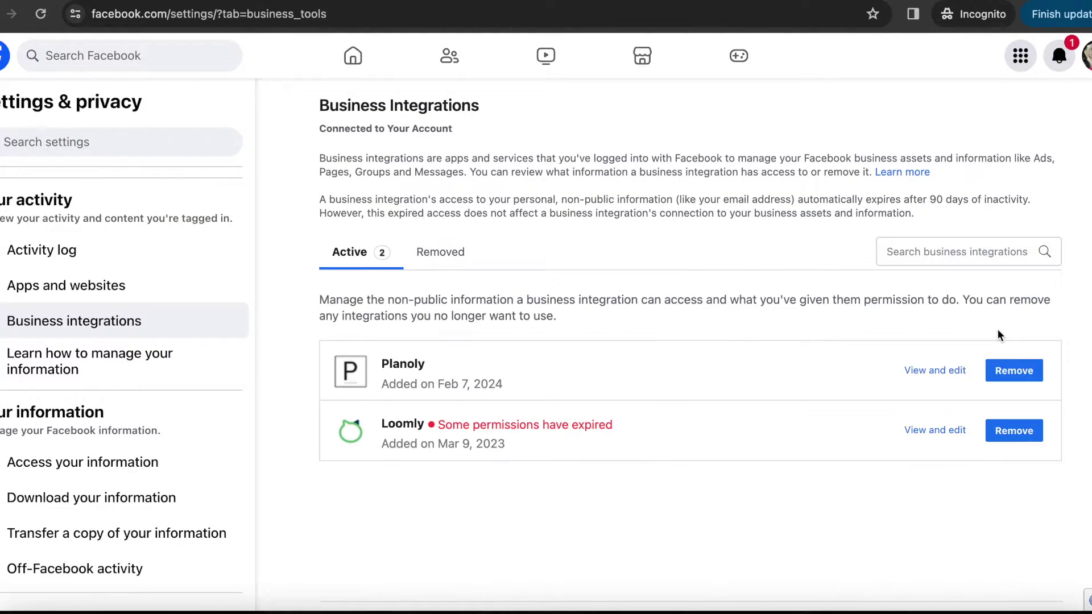
click(955, 376)
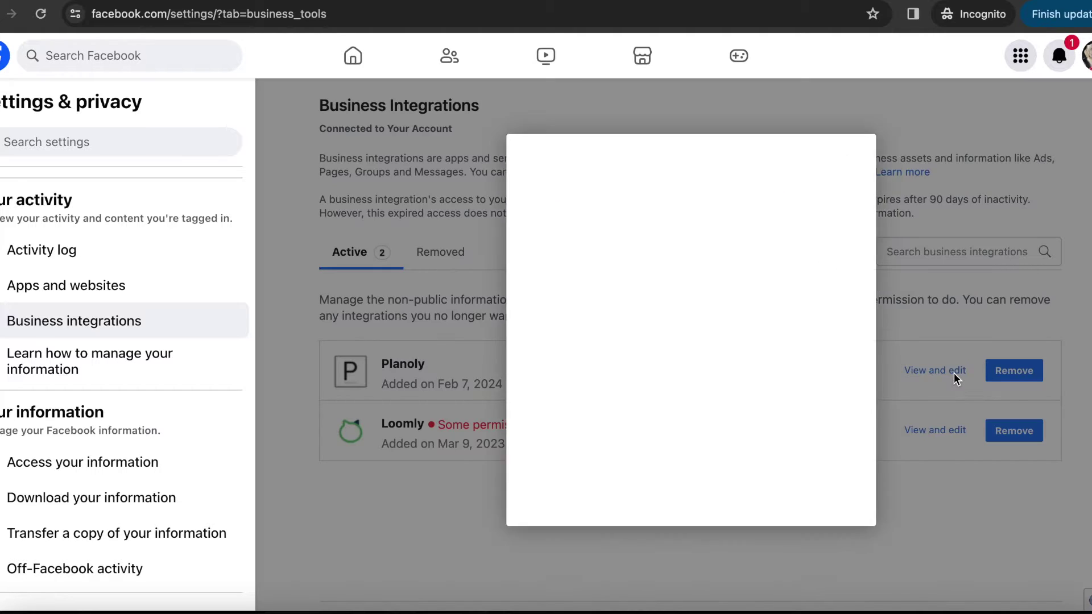
scroll(848, 305, down, 1)
scroll(849, 301, down, 1)
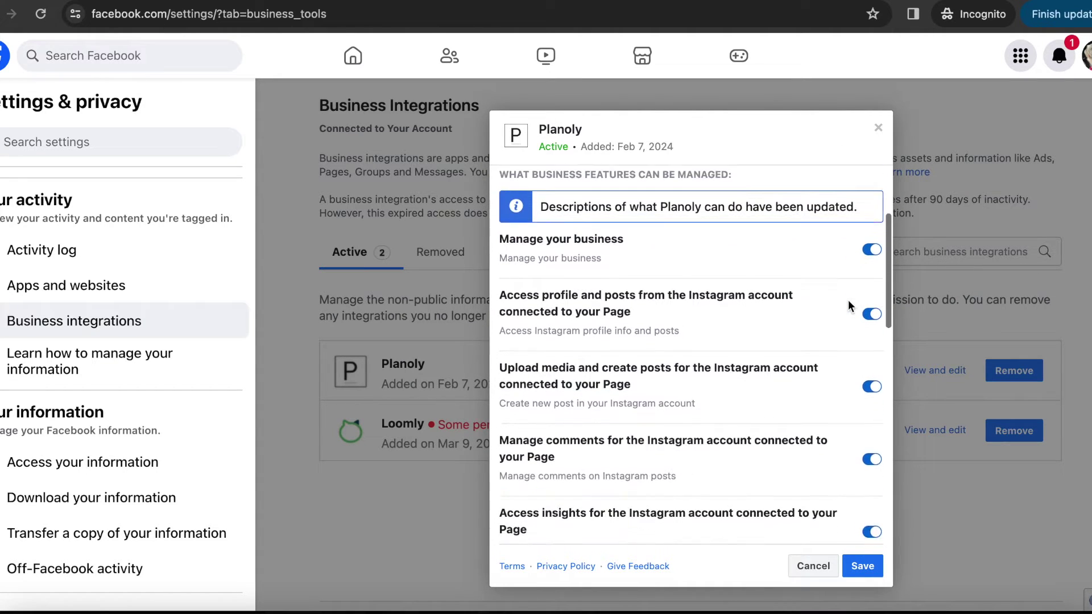
scroll(848, 302, down, 2)
scroll(848, 301, down, 2)
scroll(849, 301, down, 2)
scroll(848, 303, down, 2)
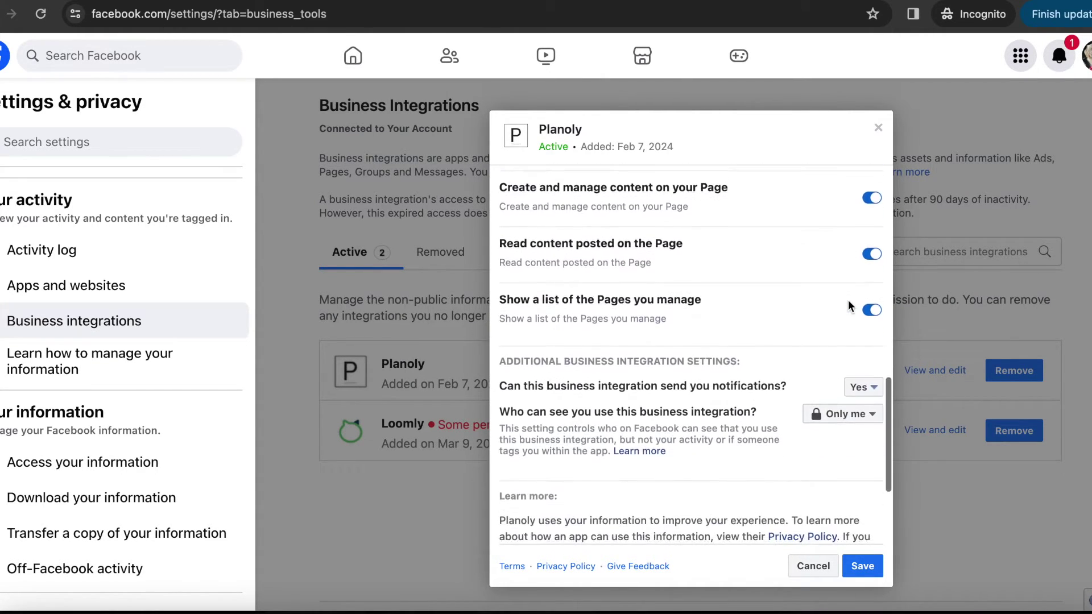
scroll(851, 307, down, 3)
click(862, 567)
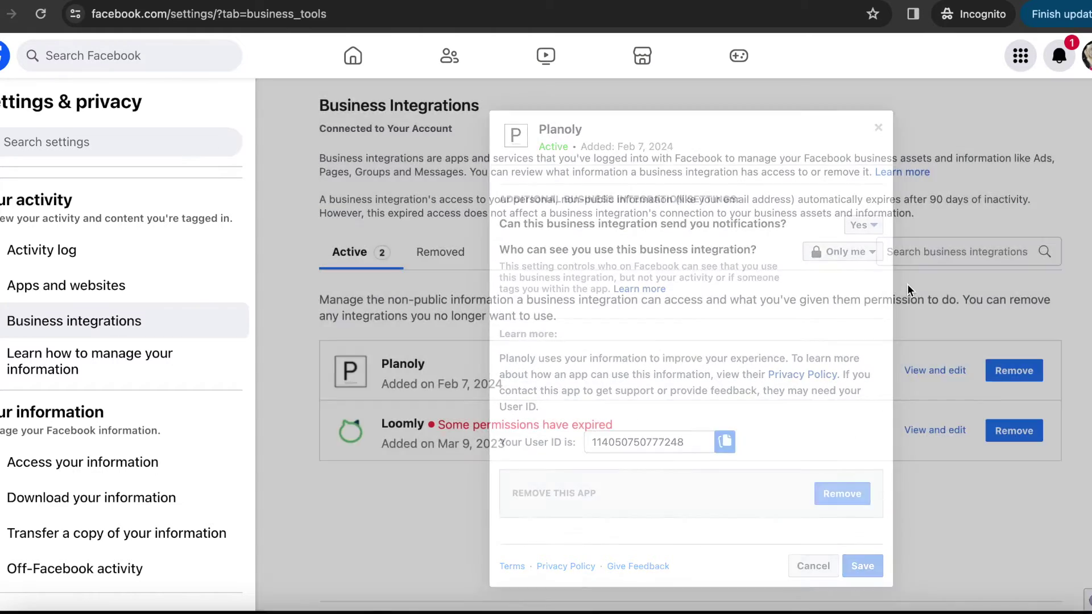
scroll(81, 341, up, 1)
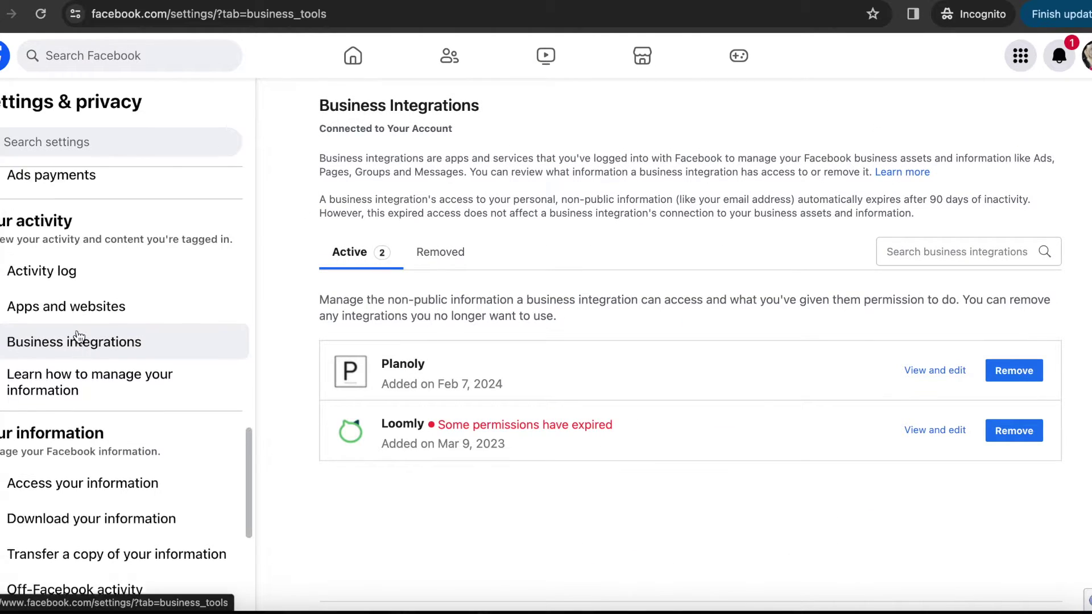
scroll(78, 336, up, 3)
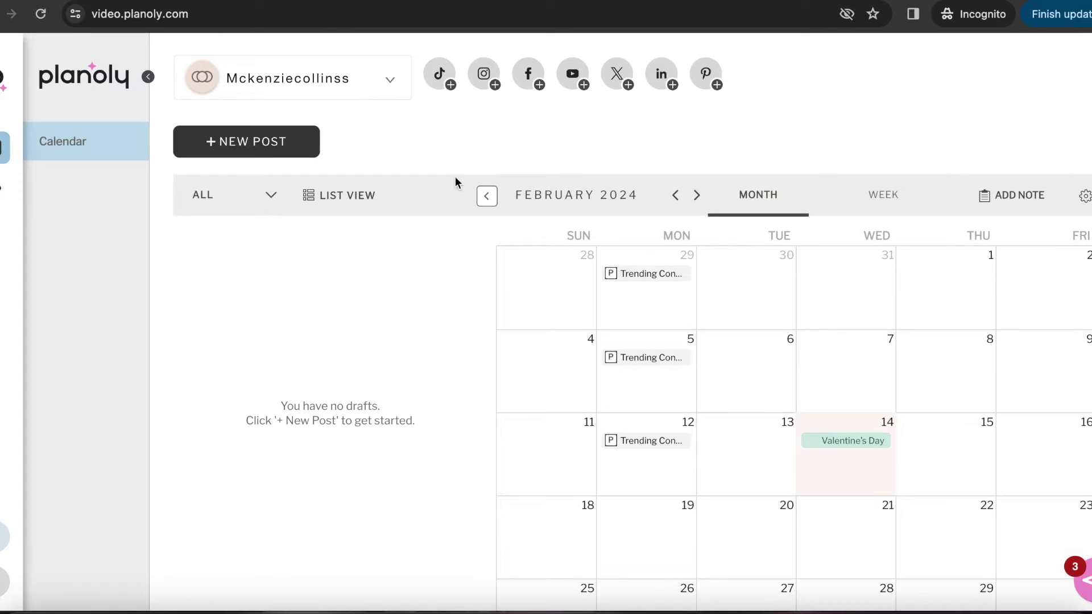
- Go to Planoly's Add & Edit Social Connections and start linking Instagram to the Instagram Planner
click(349, 90)
click(373, 133)
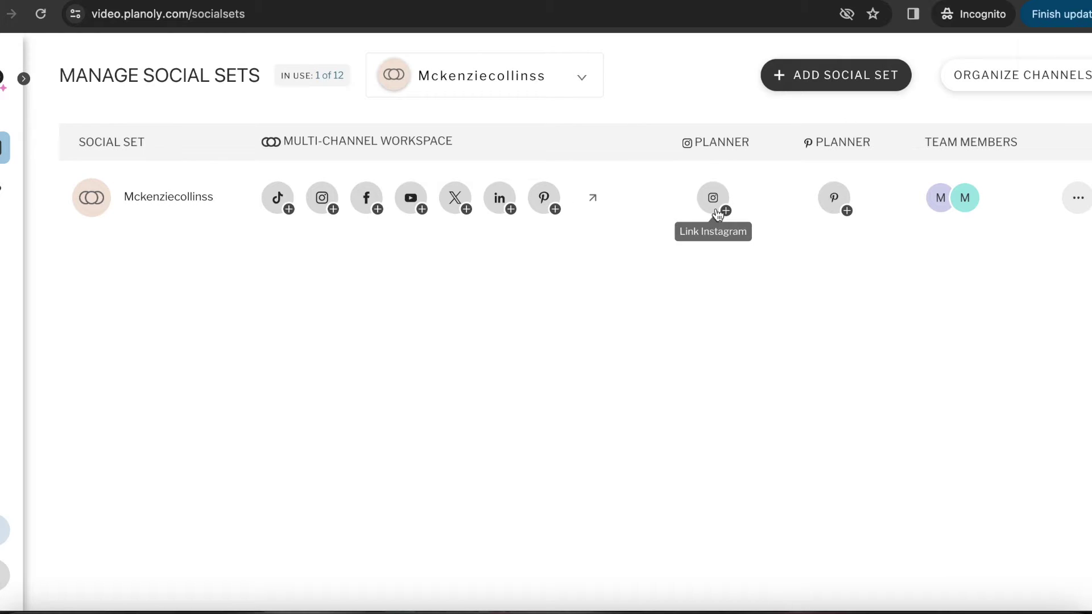
click(714, 200)
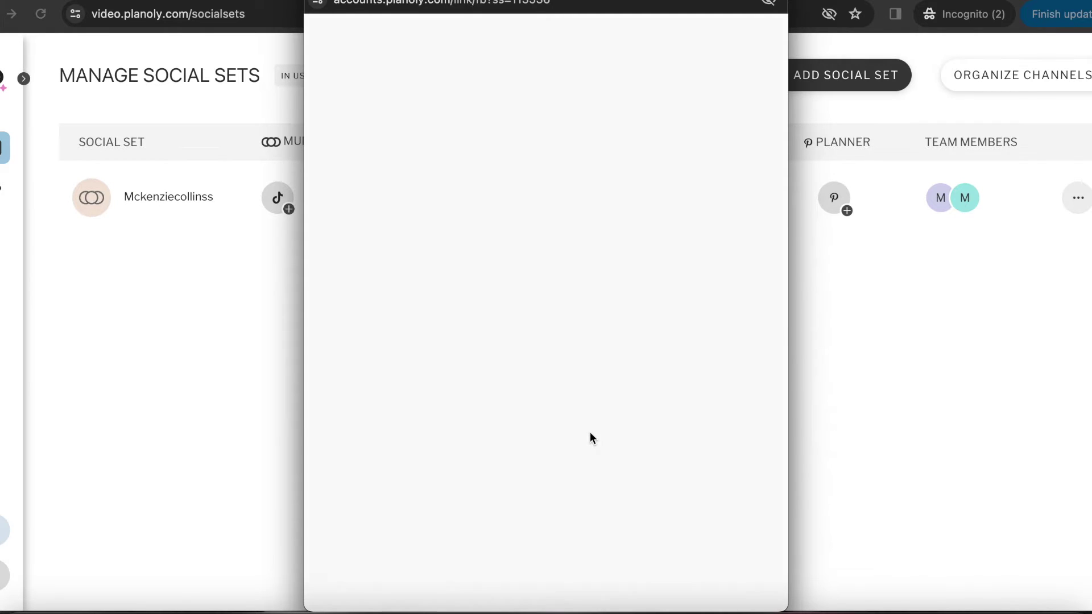
- Confirm the account has a Facebook Page and log in to Facebook with saved credentials
click(495, 370)
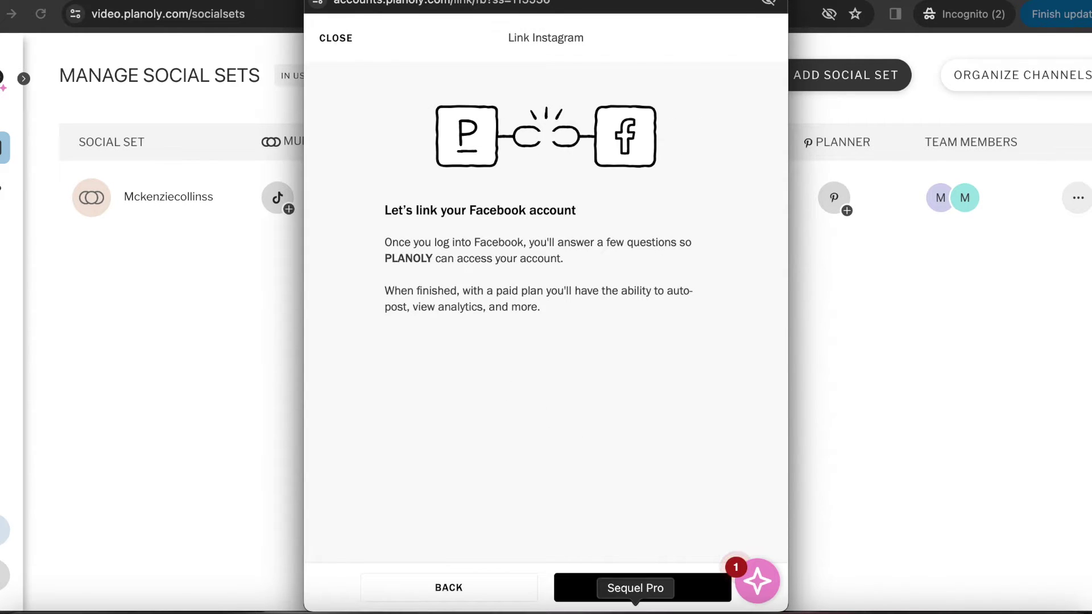
click(637, 594)
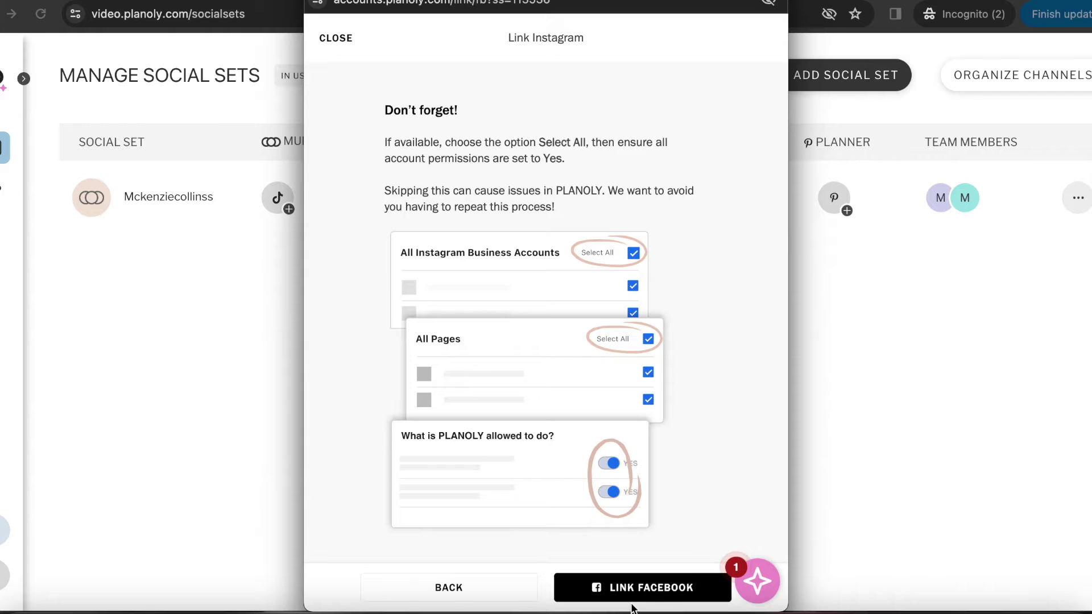
click(637, 589)
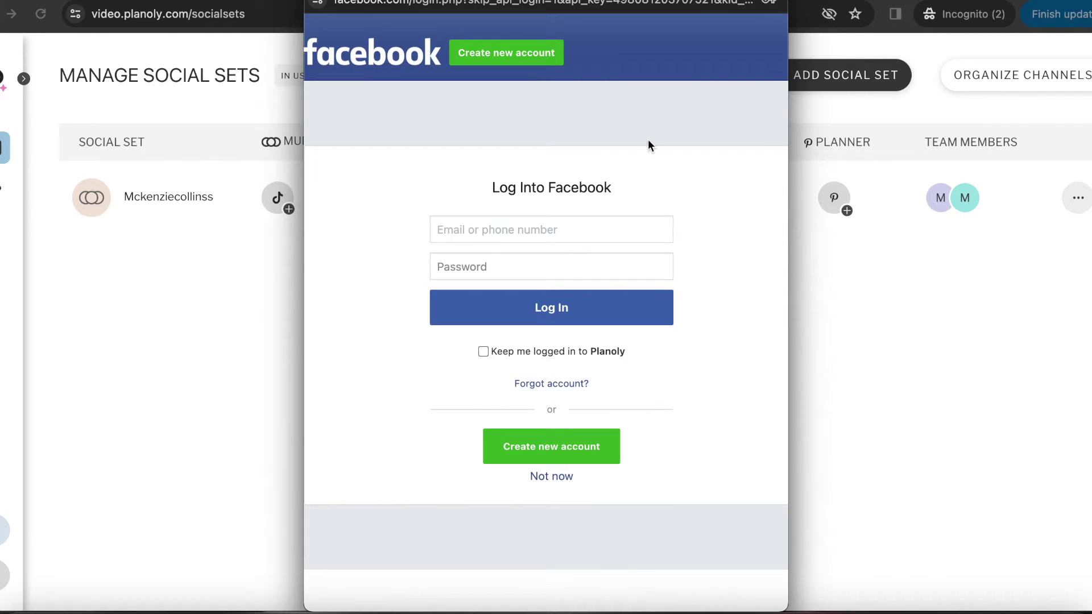
click(565, 221)
click(576, 257)
click(541, 294)
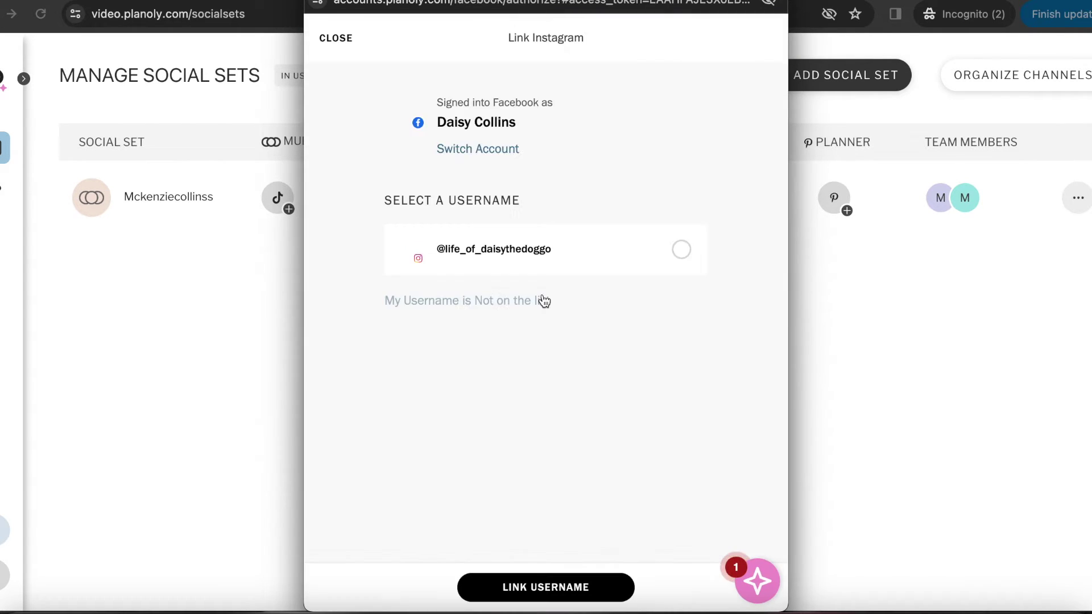
- Select the Instagram username, link it to the planner, and close the linking window
click(685, 252)
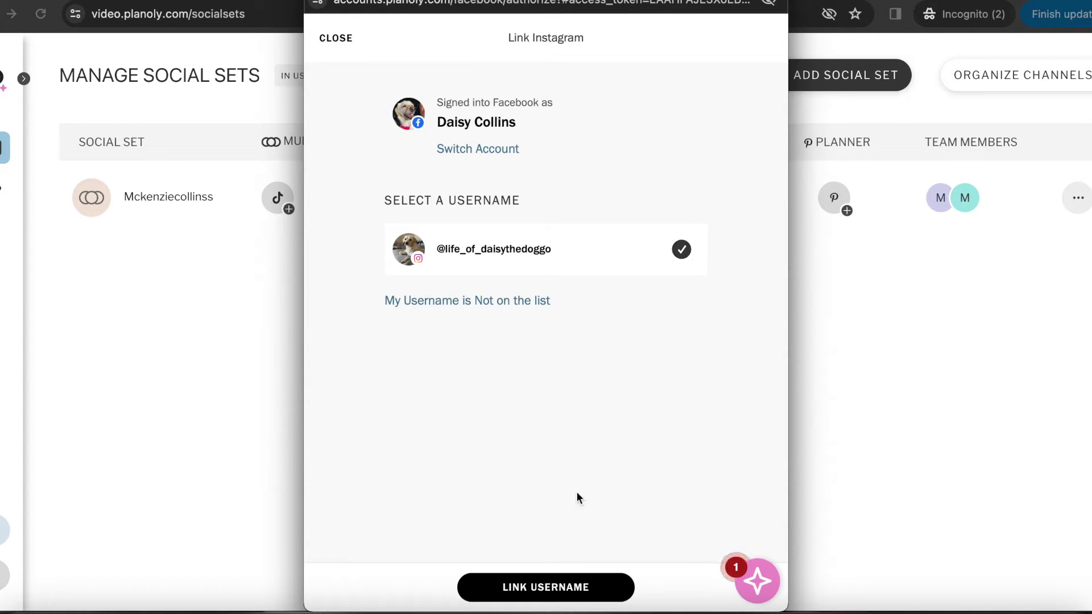
click(535, 587)
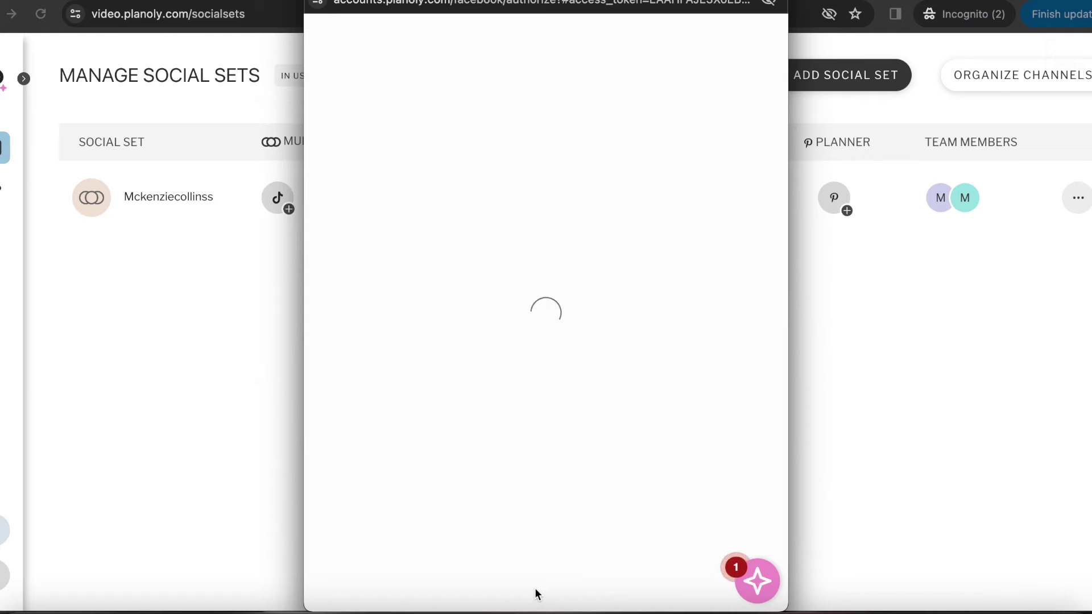
click(536, 589)
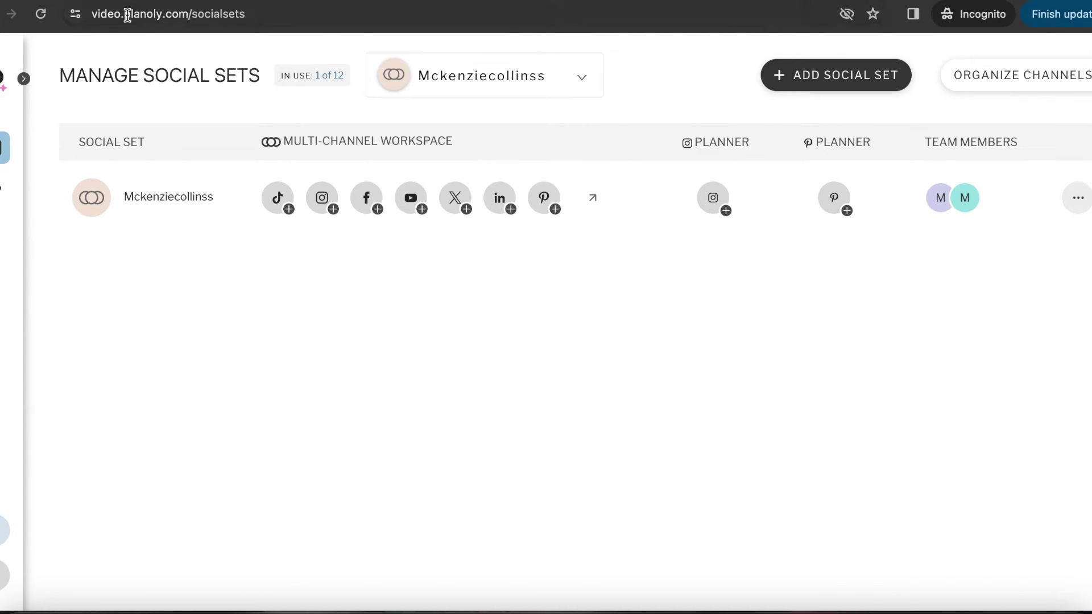
- Reload Planoly and start linking a Business Instagram account with a Facebook Page to the workspace
click(41, 19)
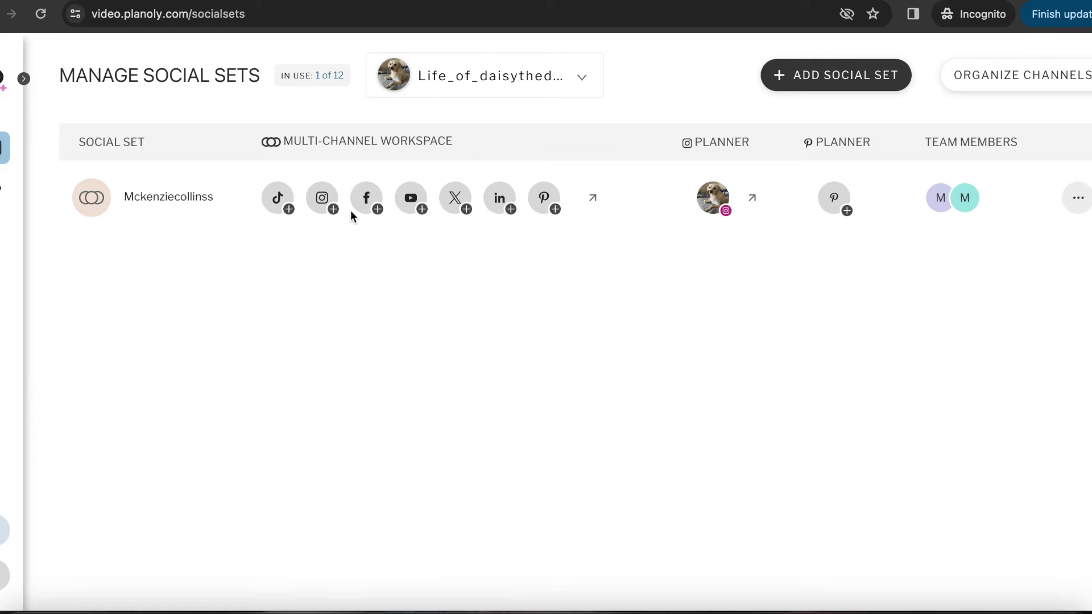
click(320, 199)
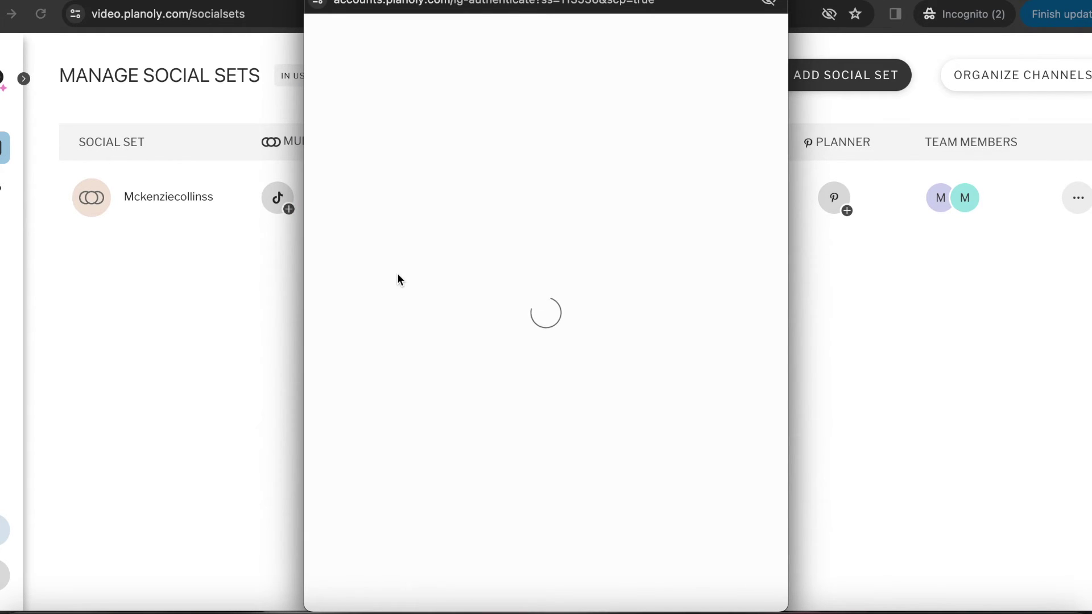
click(516, 303)
click(465, 368)
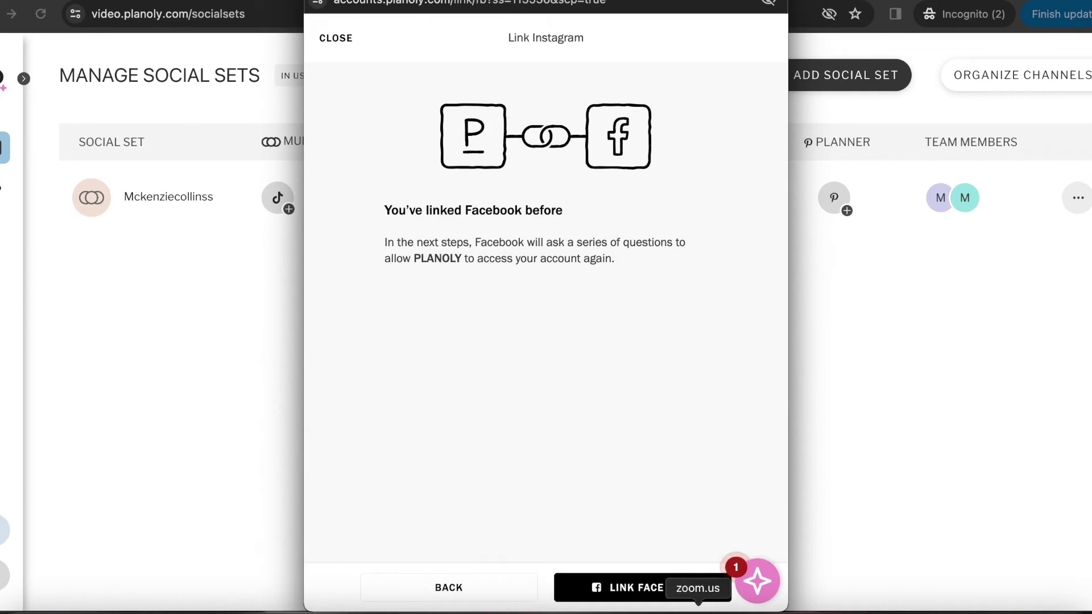
click(644, 598)
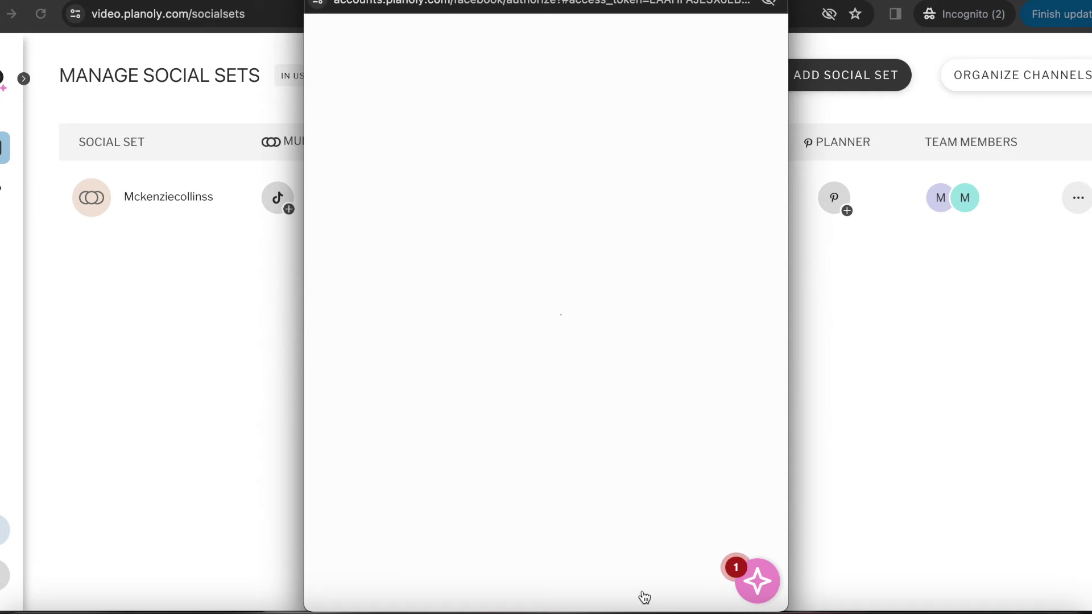
- Select the Instagram username and link it to the multi-channel workspace
click(681, 249)
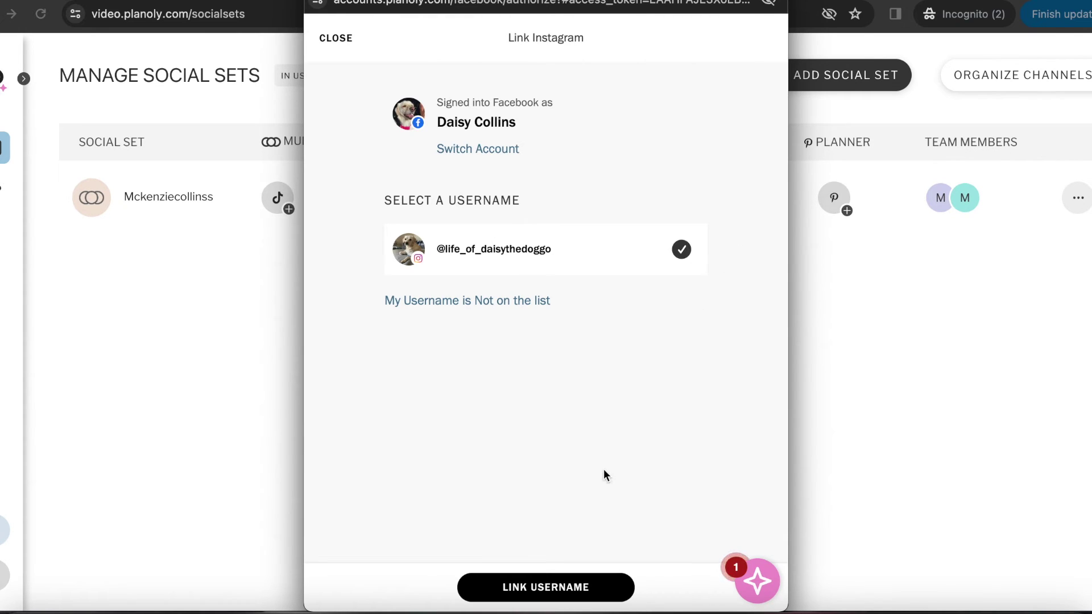
click(563, 587)
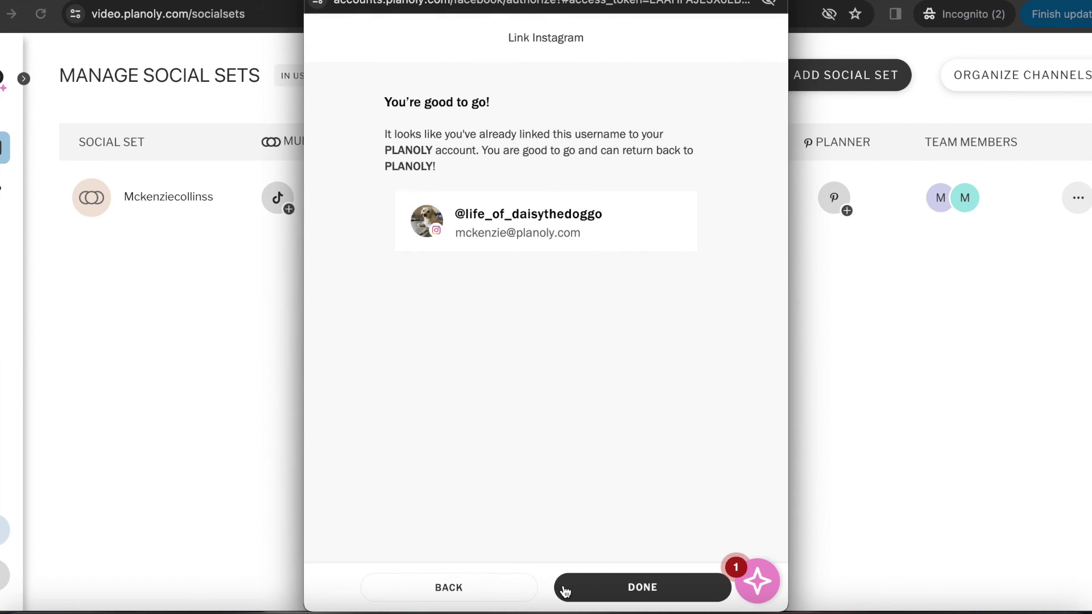
click(582, 586)
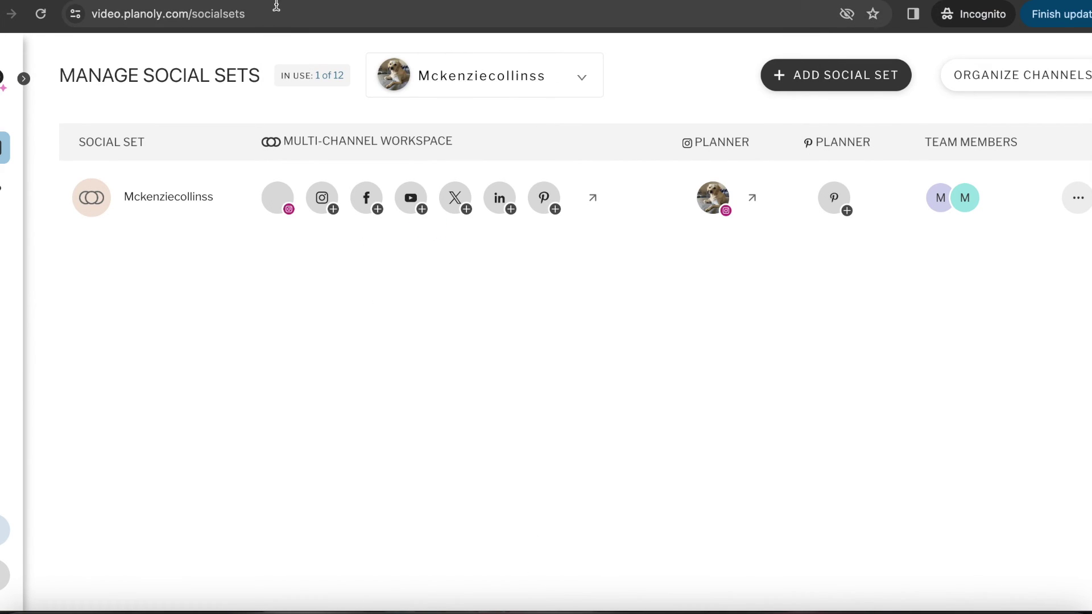
- Authorise Facebook from the workspace and link the Daisy Page to the social set
click(366, 198)
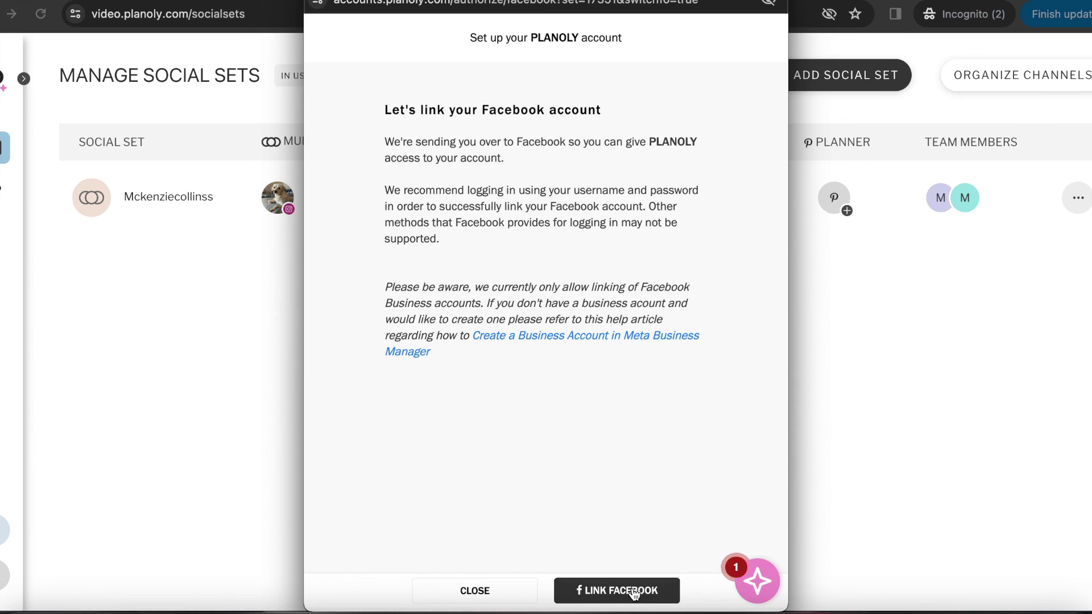
click(633, 594)
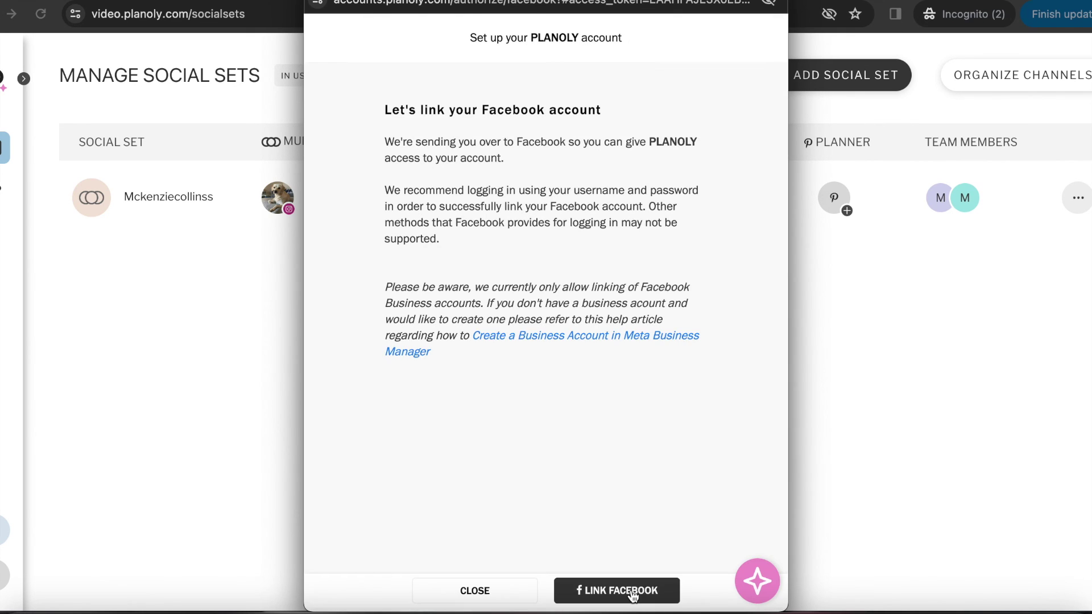
click(632, 590)
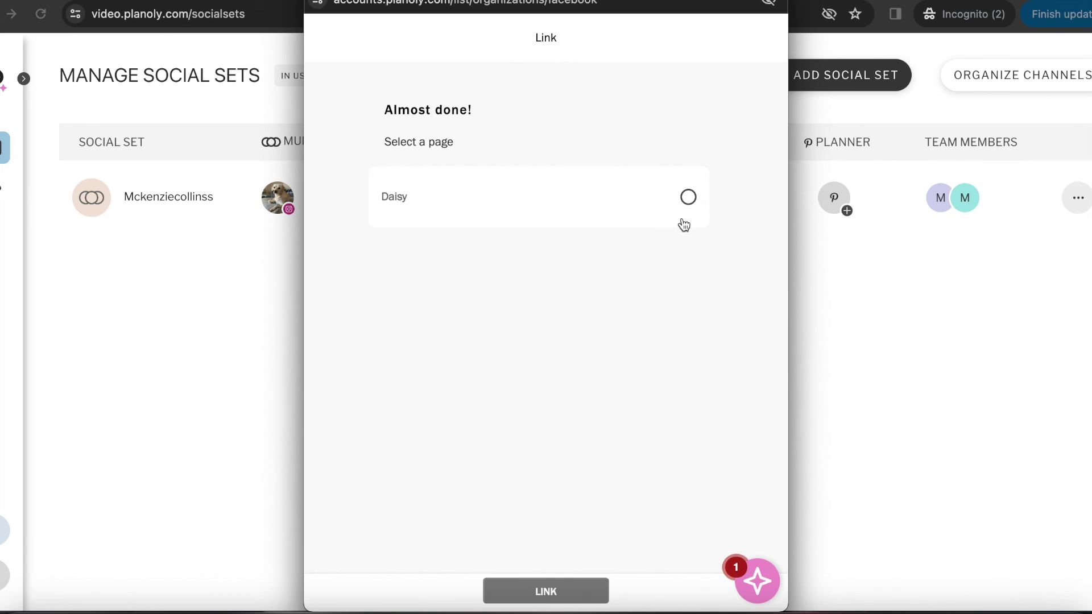
click(687, 197)
click(573, 594)
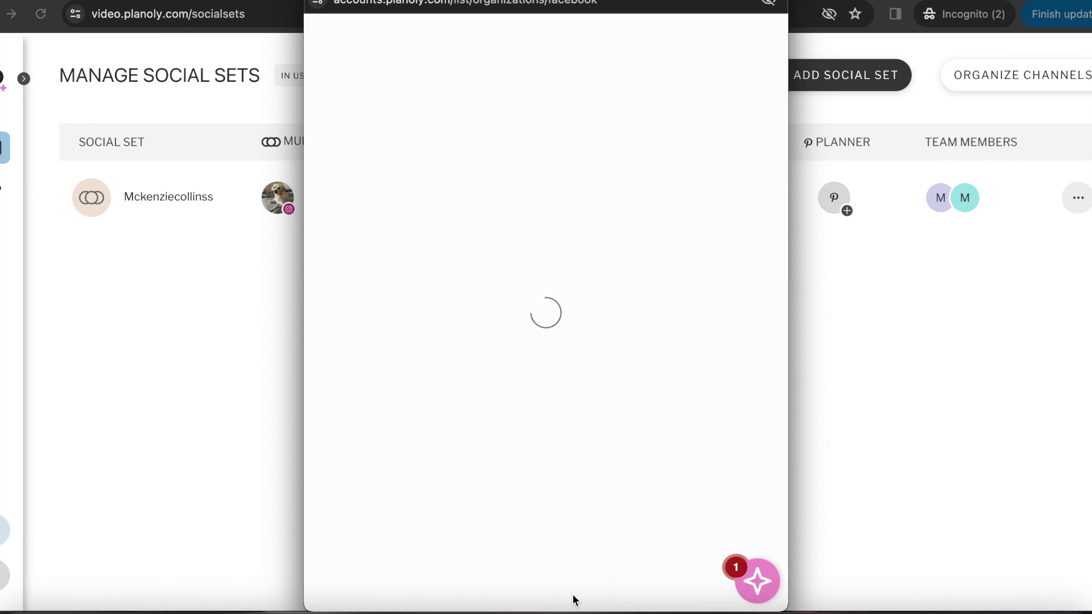